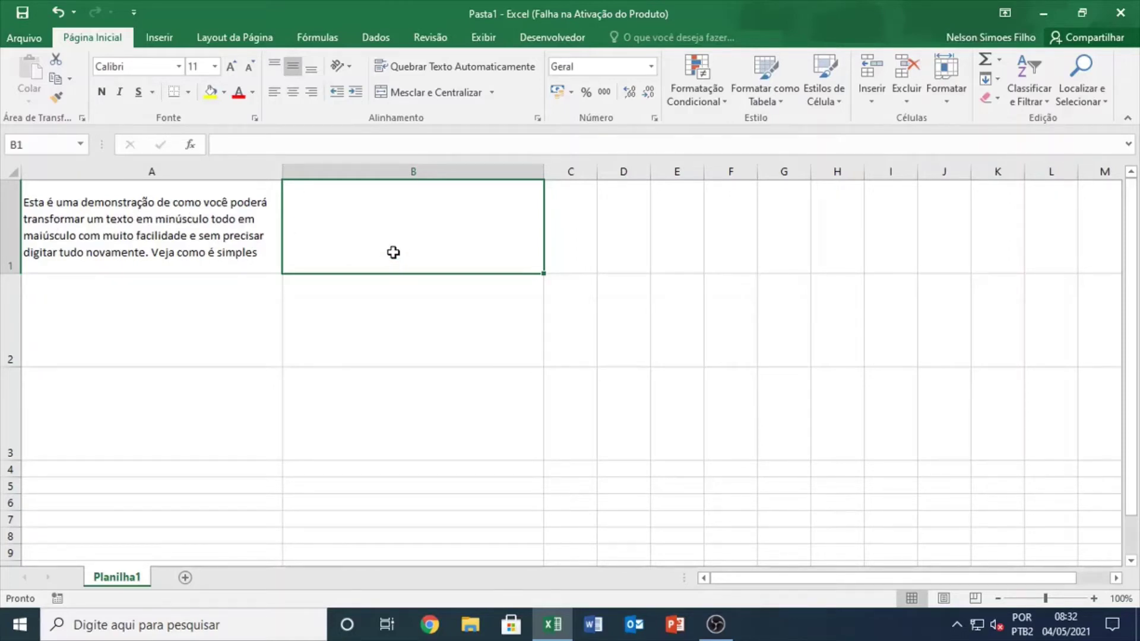
Enter =MAIÚSCULA(A1) in B1 so it shows A1's sentence in uppercase.
text(=)
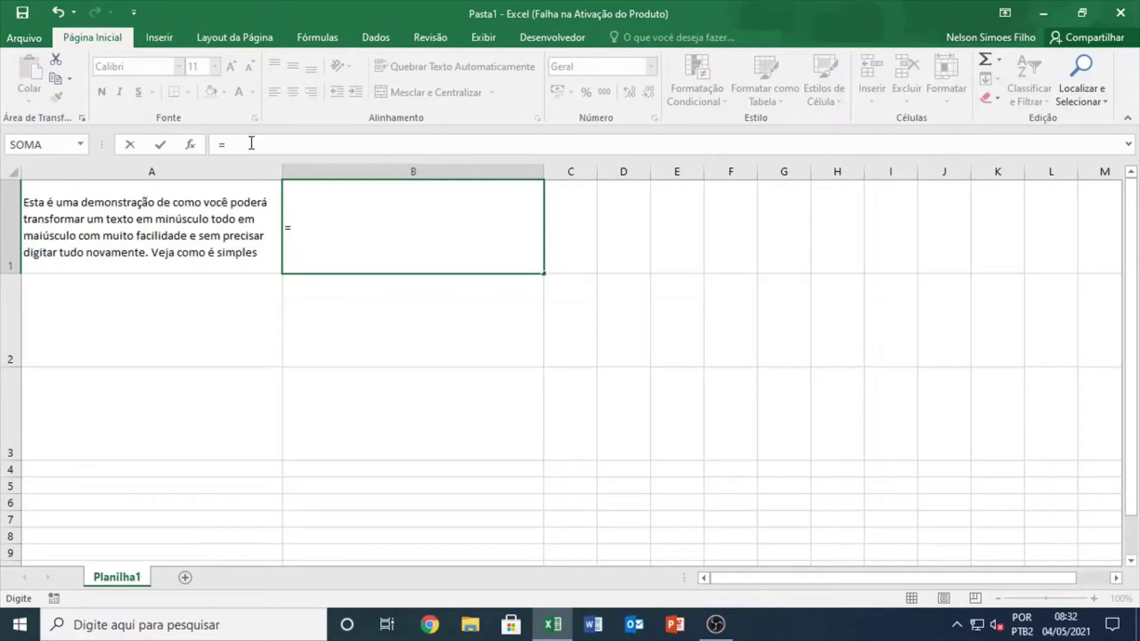
click(251, 143)
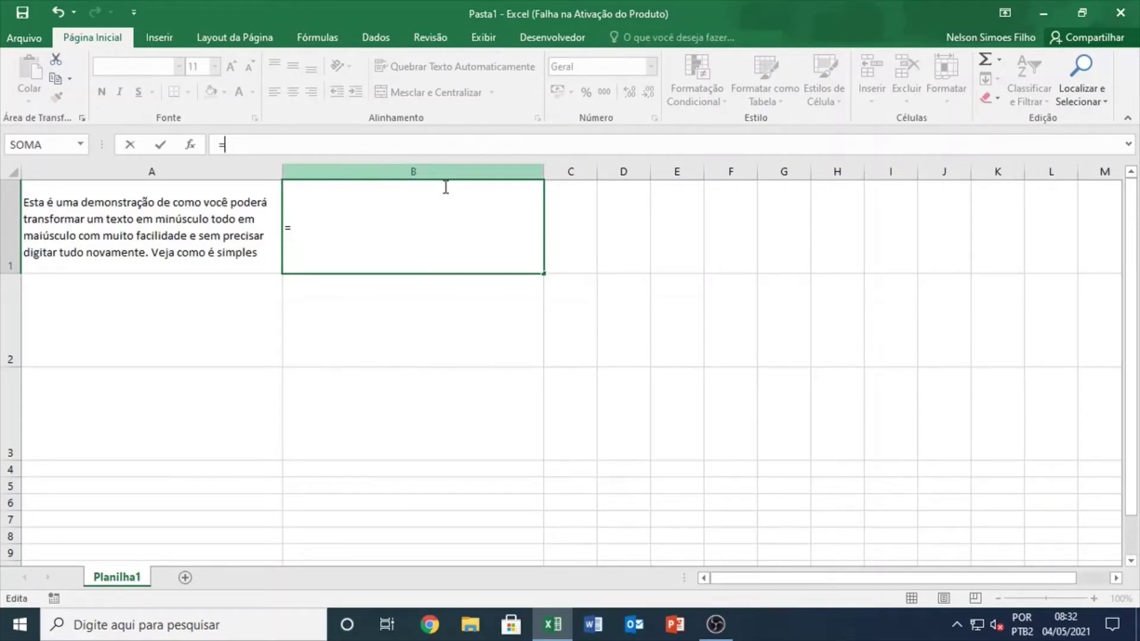
text(mai)
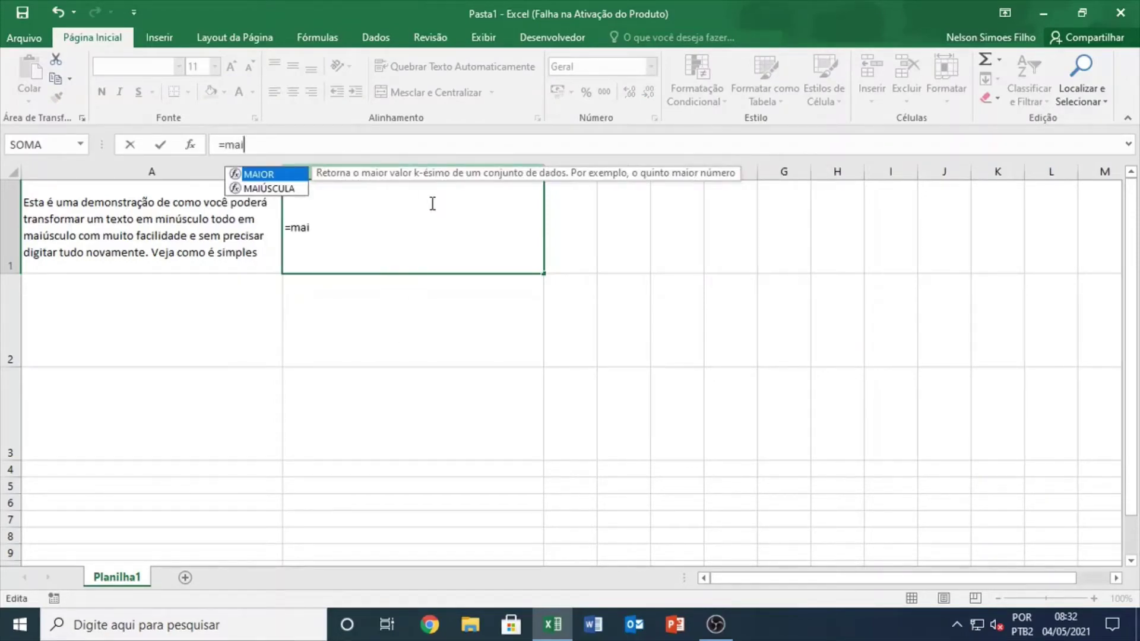
double_click(268, 190)
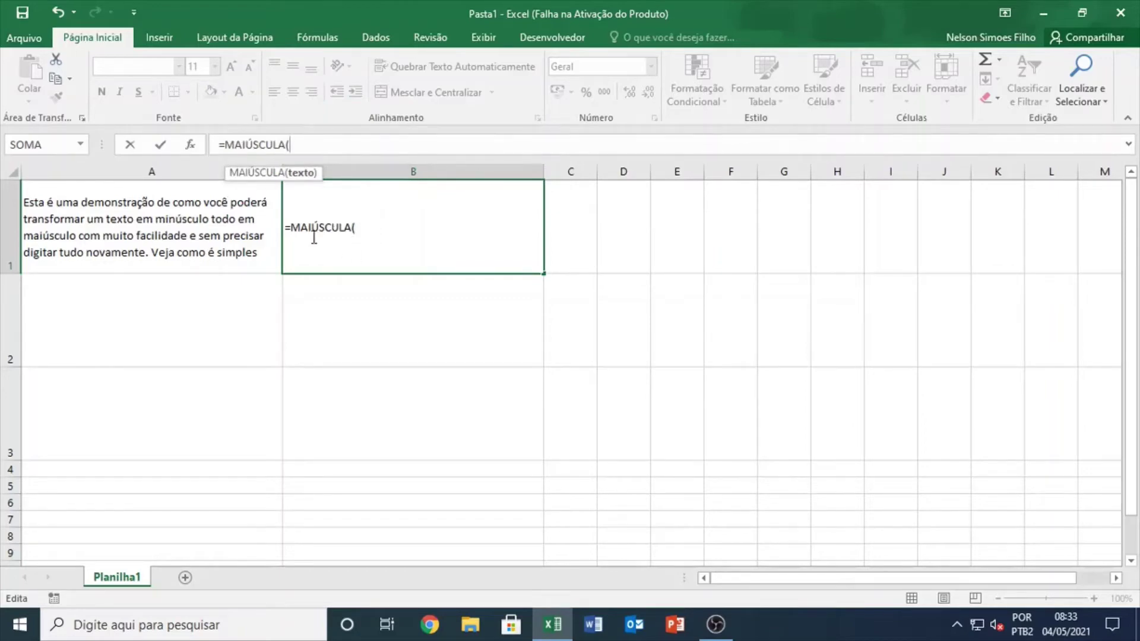
click(358, 228)
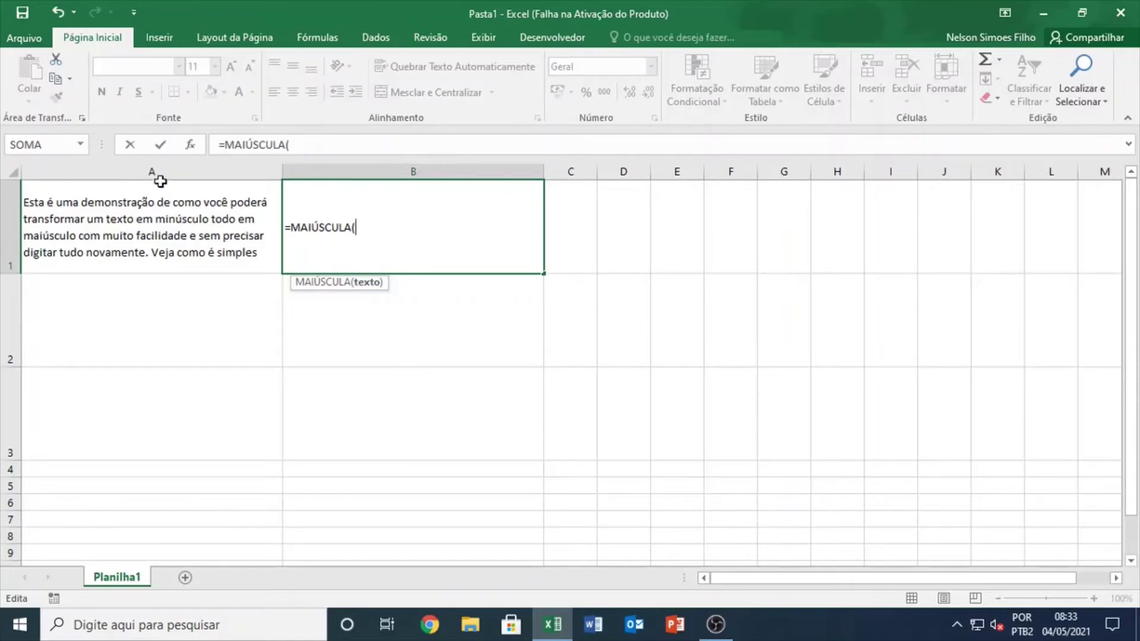
click(93, 239)
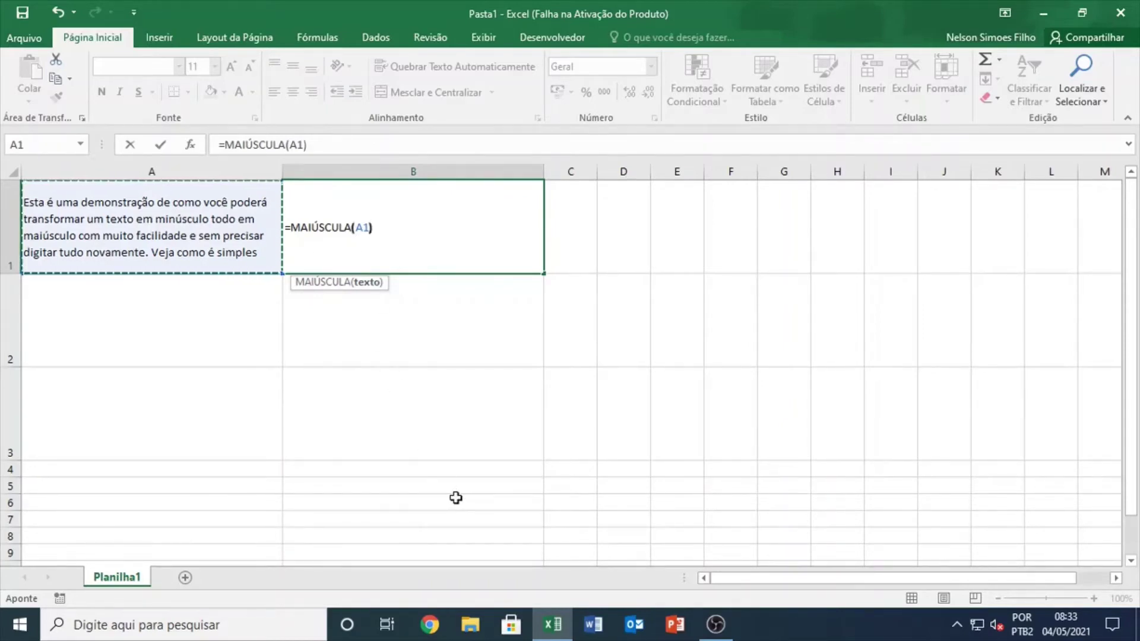
text())
key(Return)
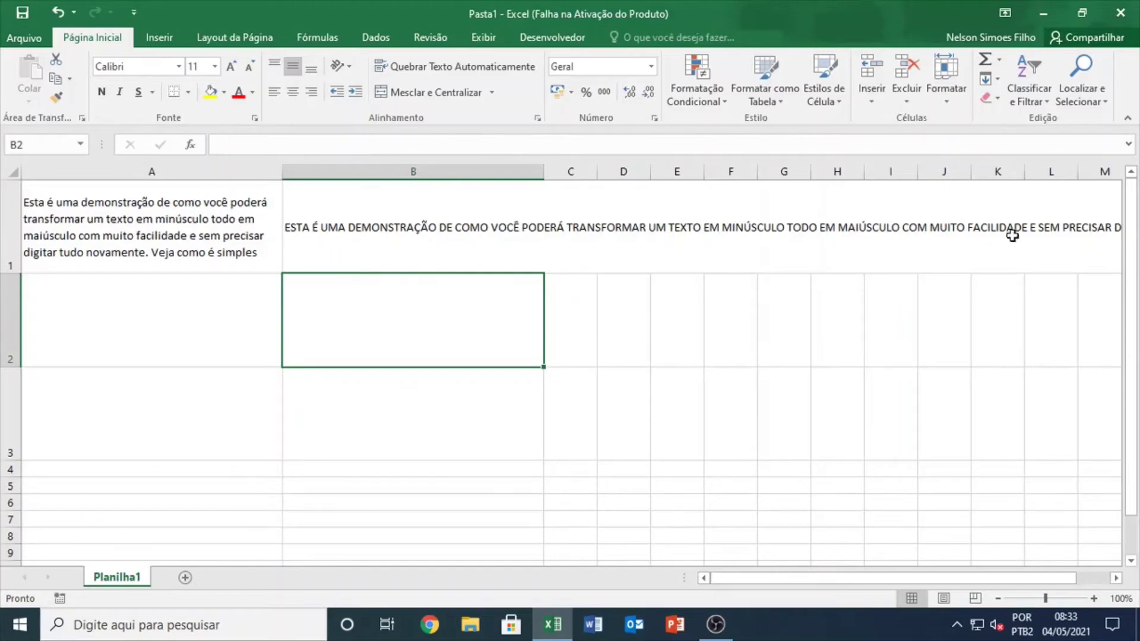
Copy A1's wrapped-text formatting onto B1 with Format Painter, then reselect A1.
click(168, 229)
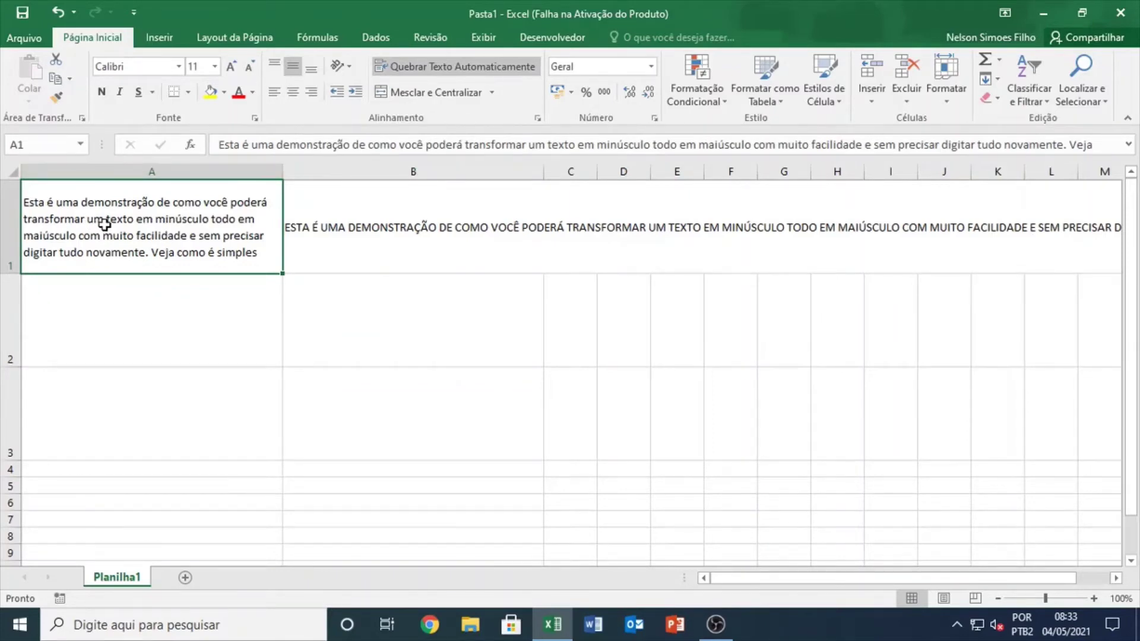
click(58, 101)
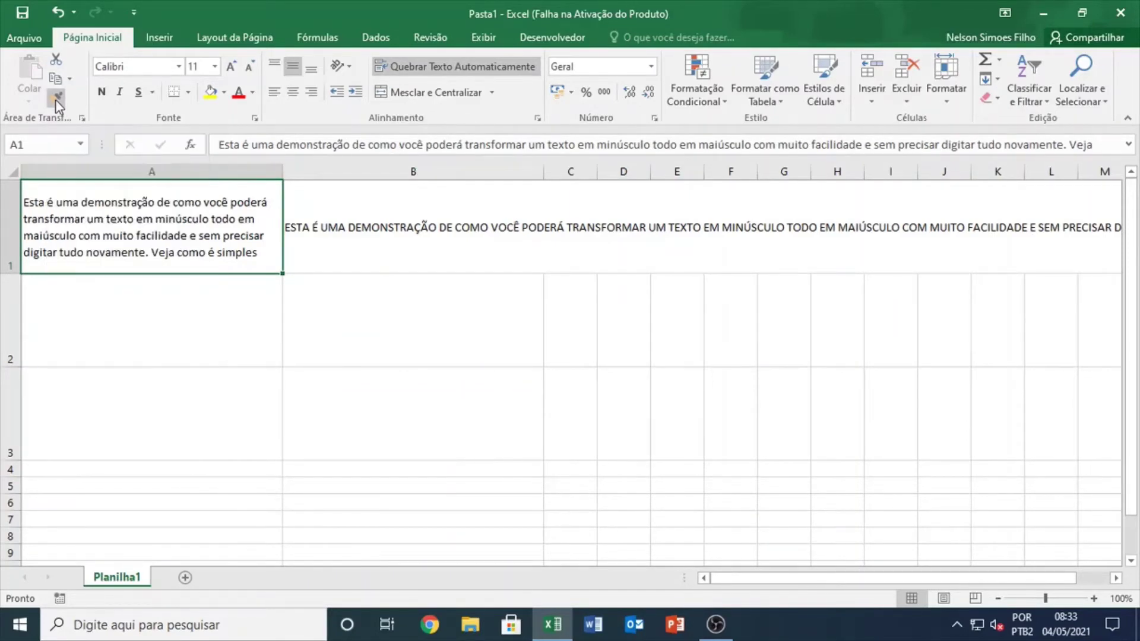
click(321, 226)
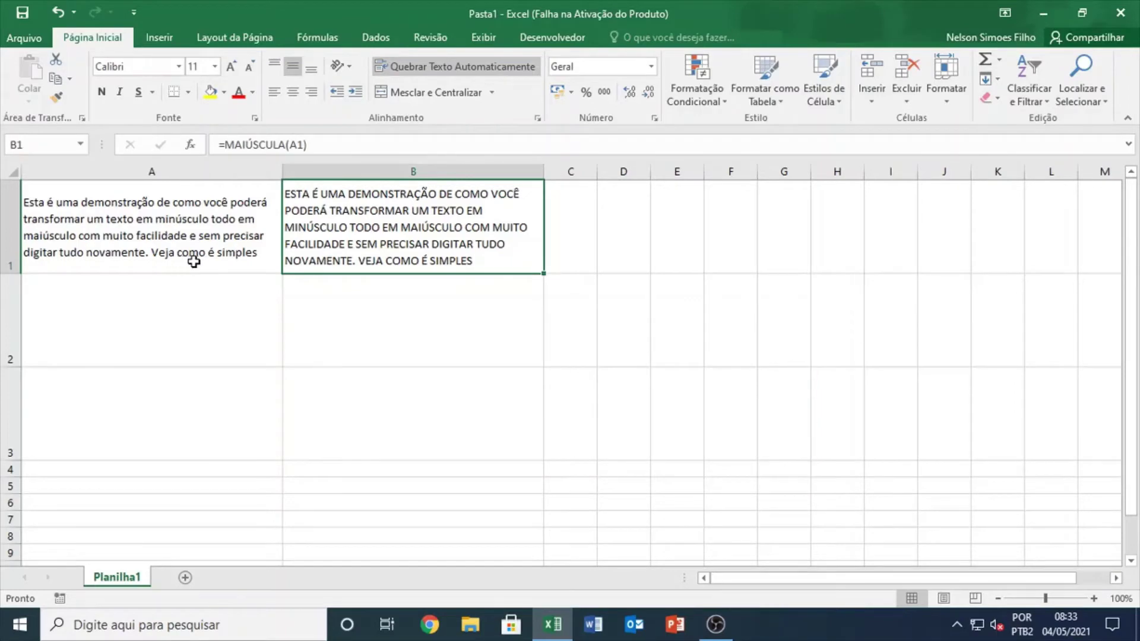
click(193, 262)
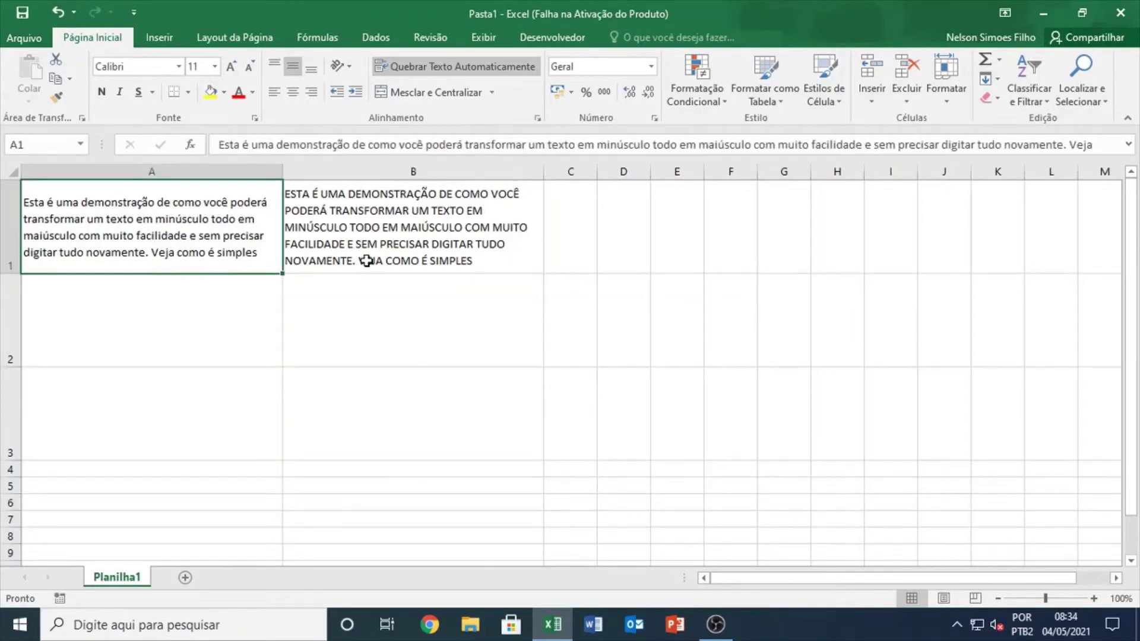
Clear A1 to see B1 empty, undo it, then copy cell B1.
key(Delete)
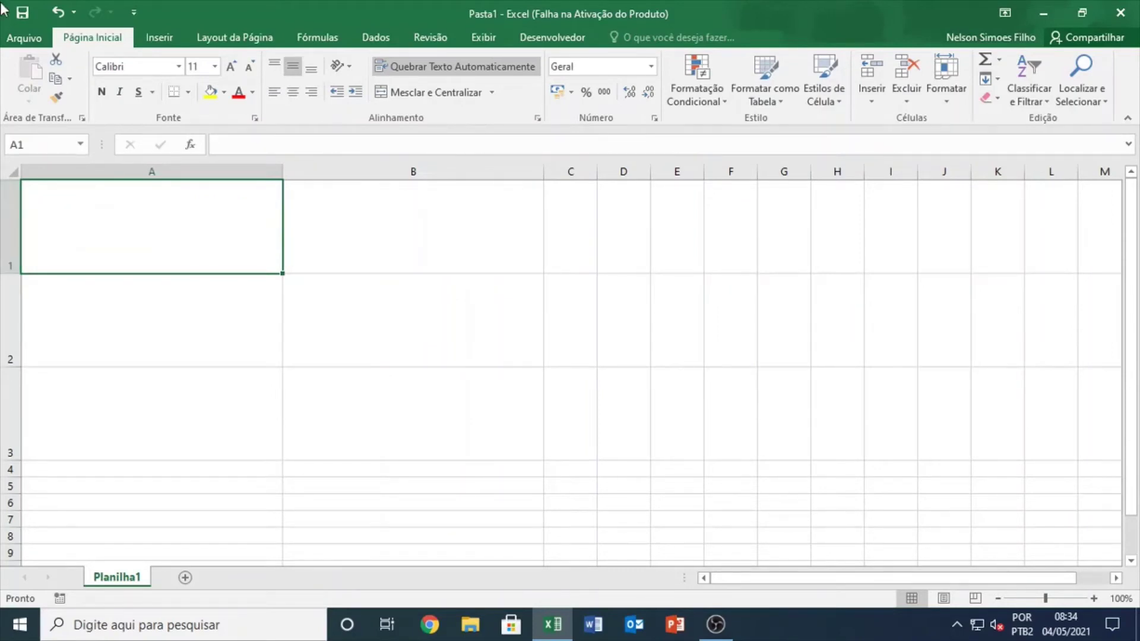
click(58, 11)
click(331, 315)
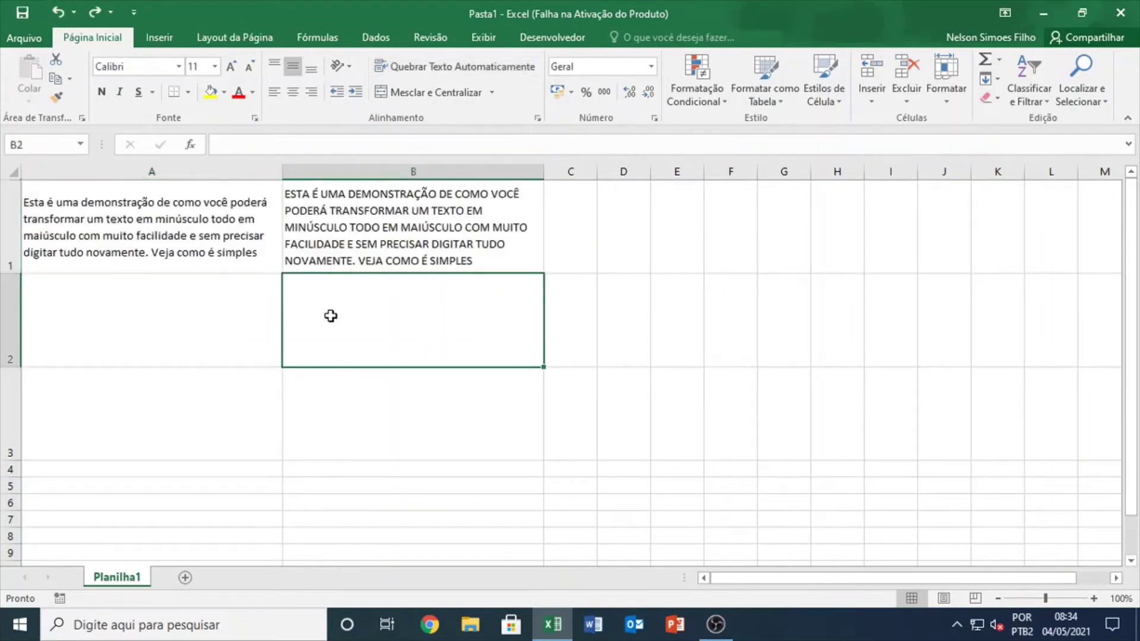
click(358, 254)
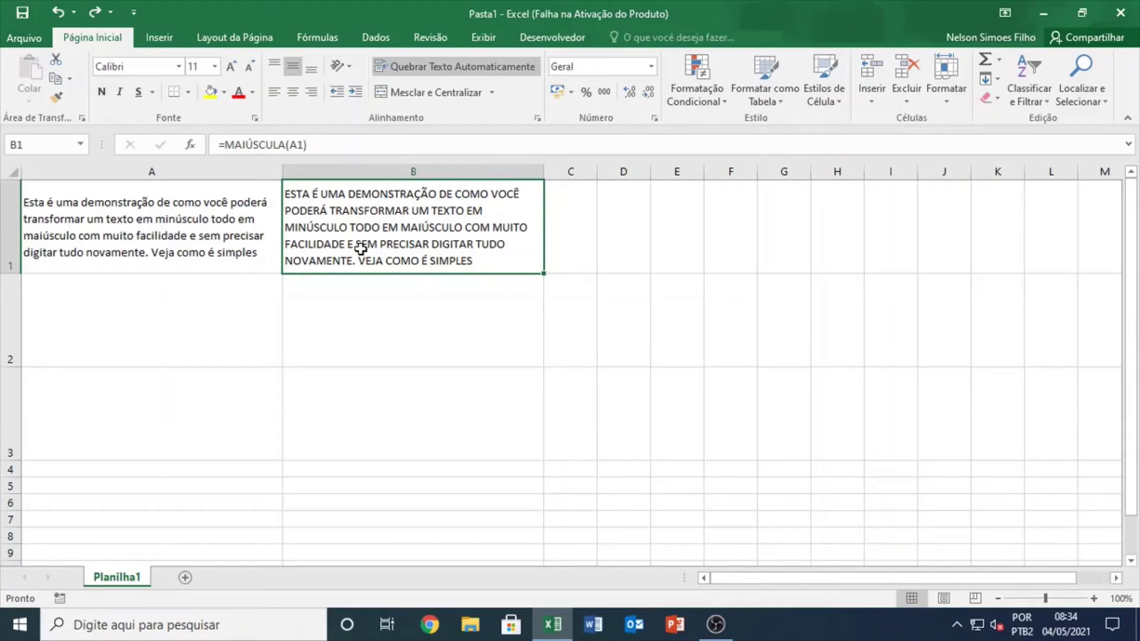
key(ctrl+c)
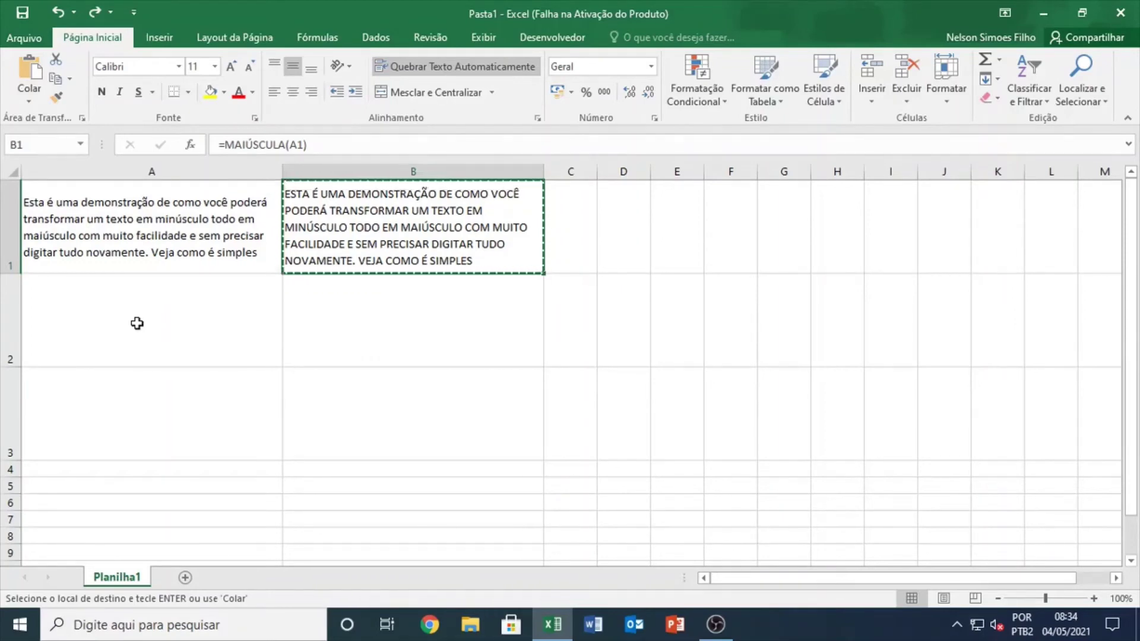
Paste B1's uppercase result into A2 as values only.
click(101, 322)
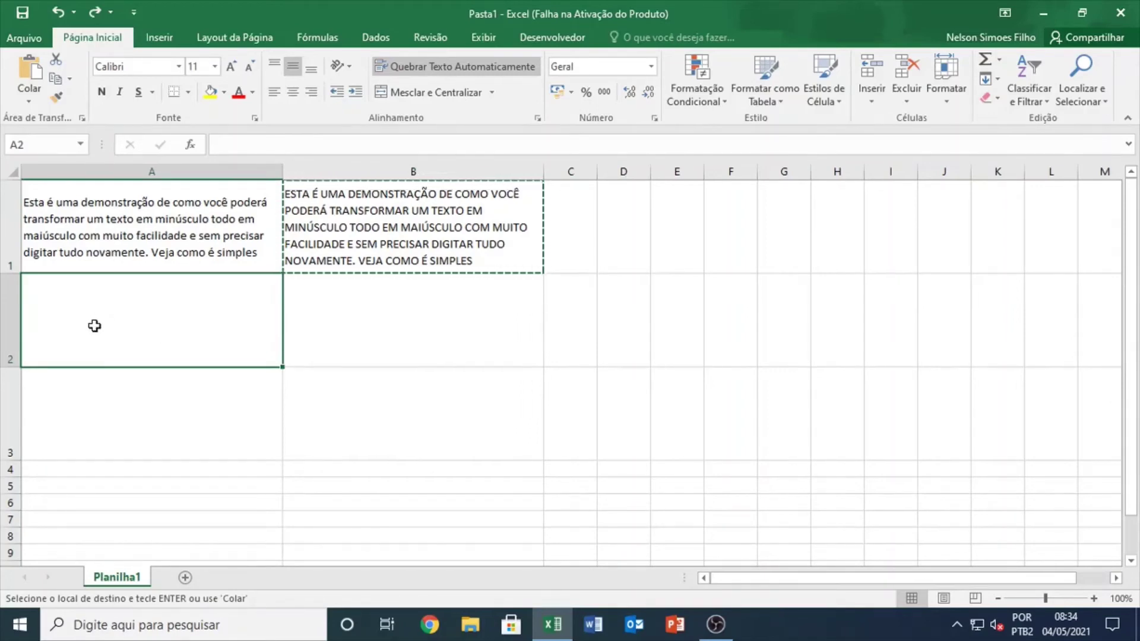
right_click(95, 327)
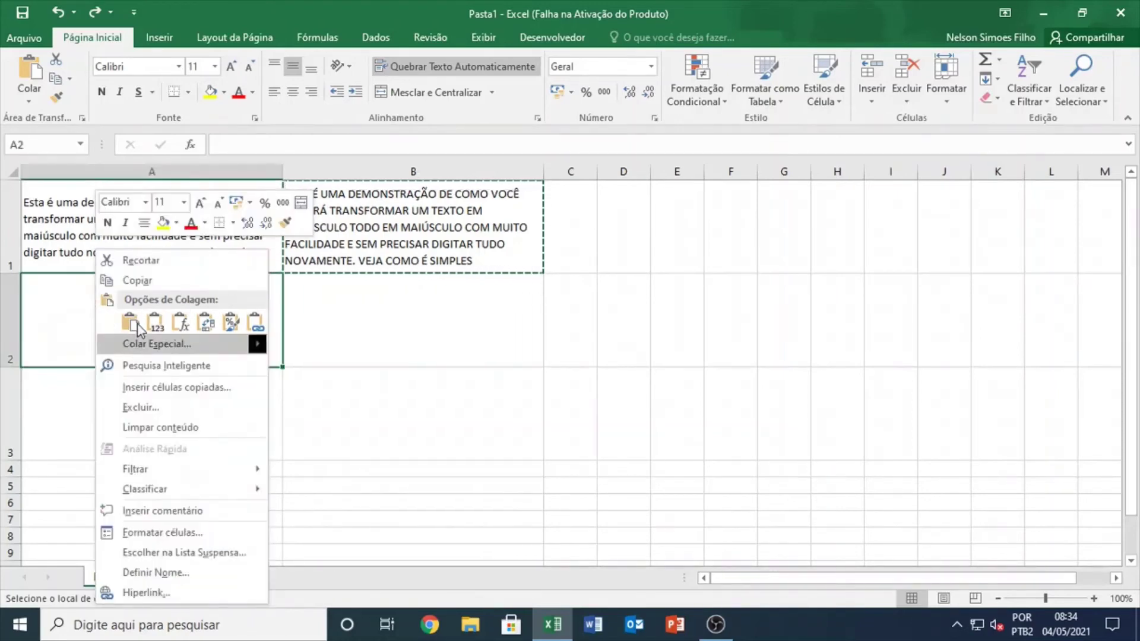
mouse_move(328, 502)
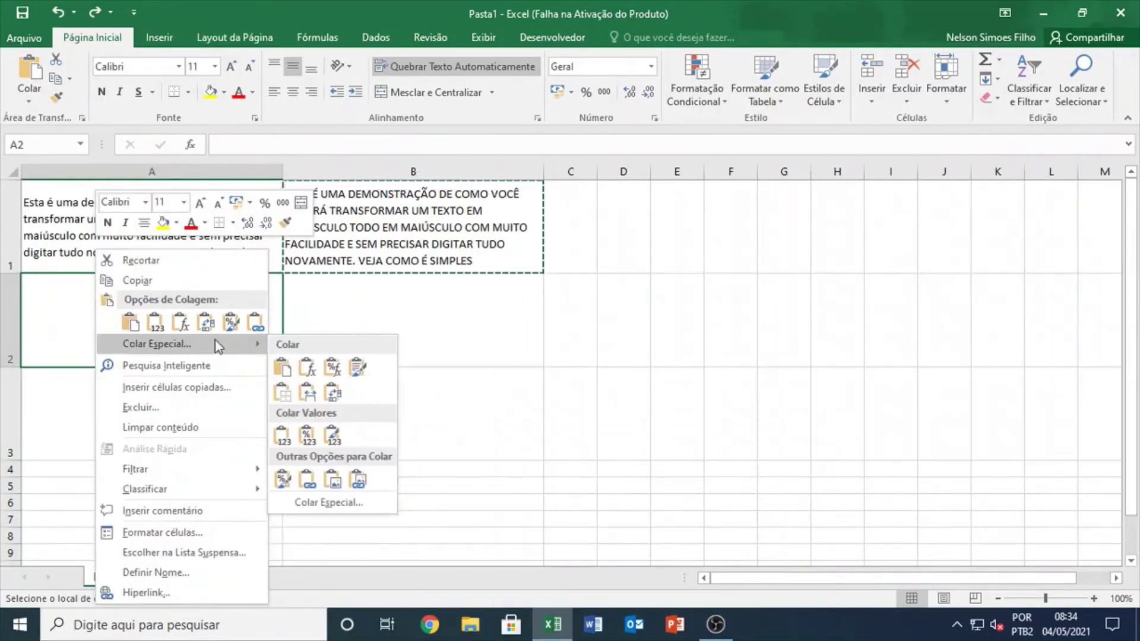
click(281, 438)
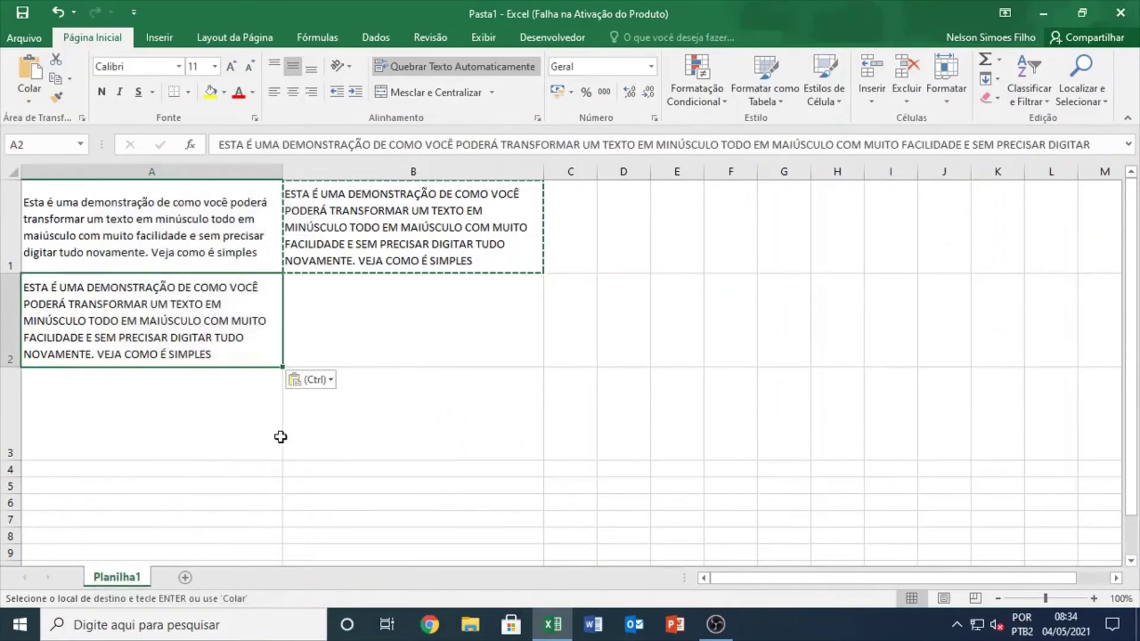
Delete the original sentence from A1.
click(221, 443)
click(158, 240)
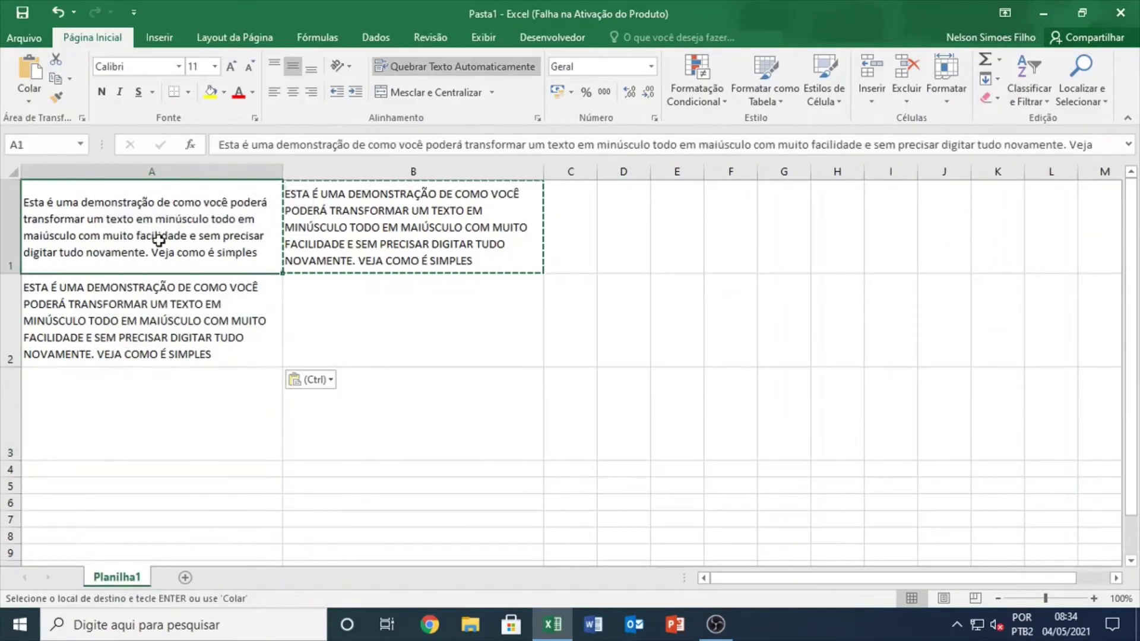
key(Delete)
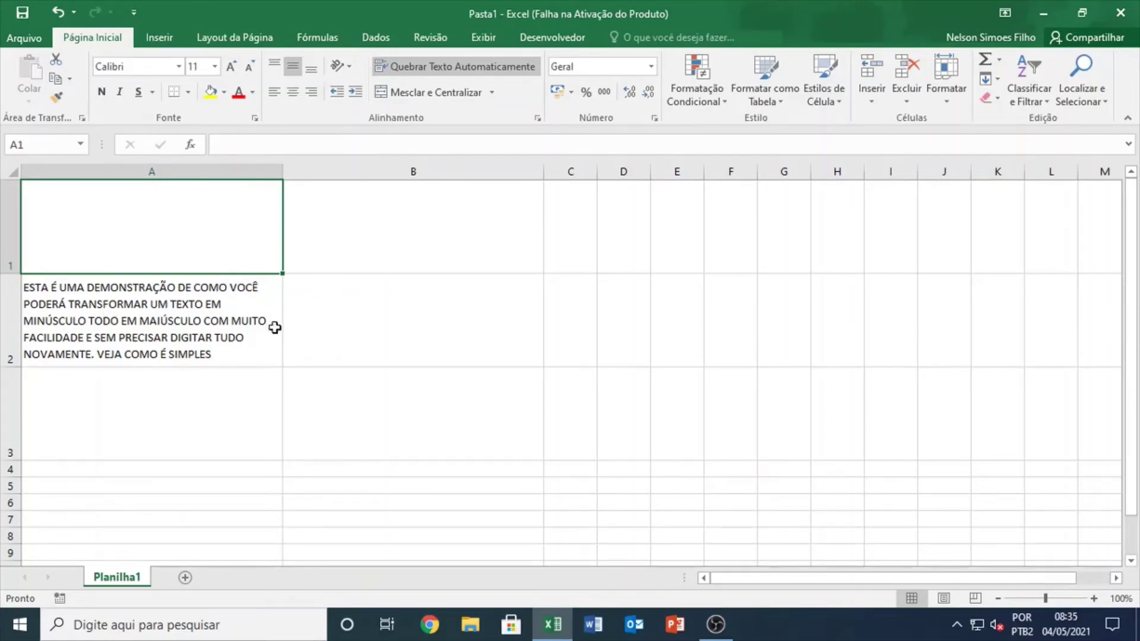
Undo the A1 deletion, then overwrite A2 with 'teste 2' and reselect B1.
click(53, 12)
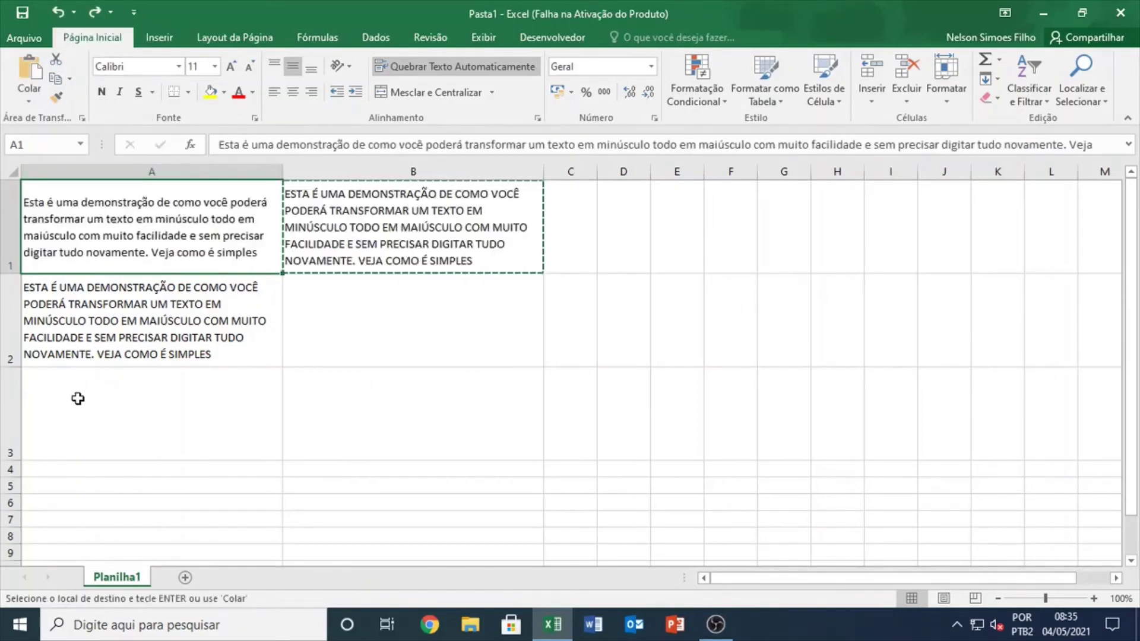
click(148, 358)
text(te)
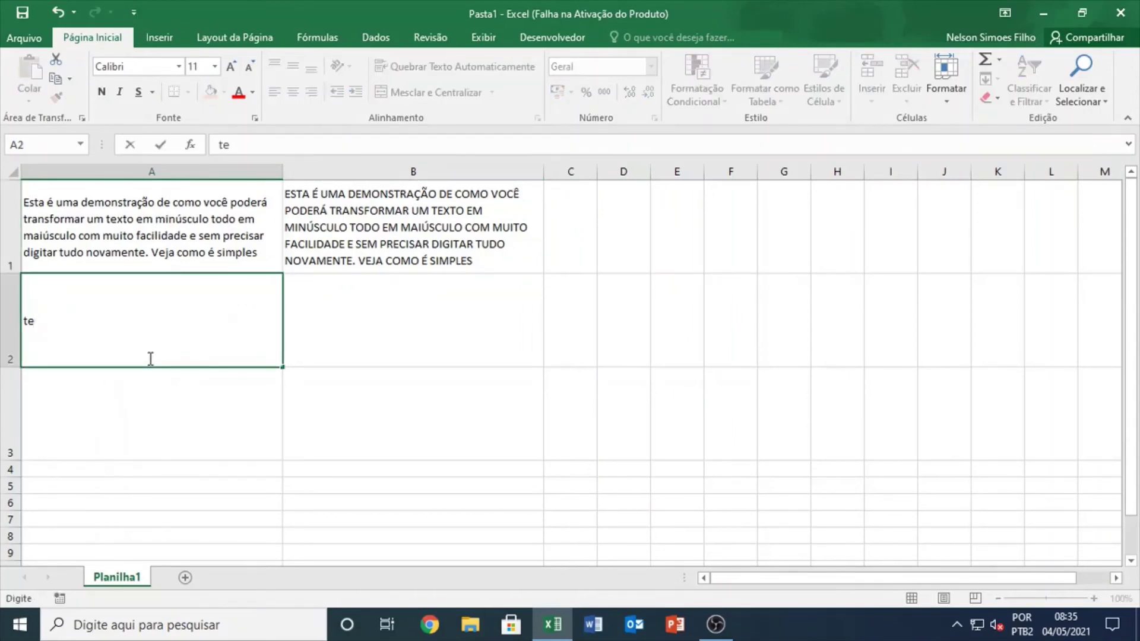
key(BackSpace)
key(BackSpace)
text(test)
text(e 2)
click(324, 388)
click(383, 235)
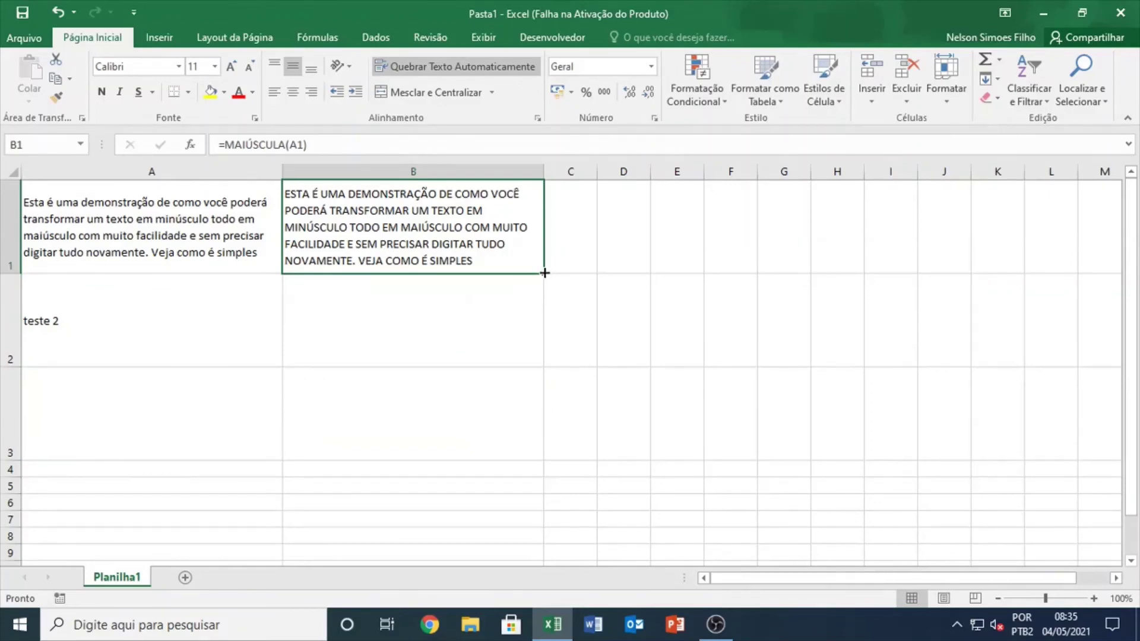
Fill B1's formula down so B2 holds =MAIÚSCULA(A2), showing 'TESTE 2', and inspect it.
drag(544, 273, 545, 344)
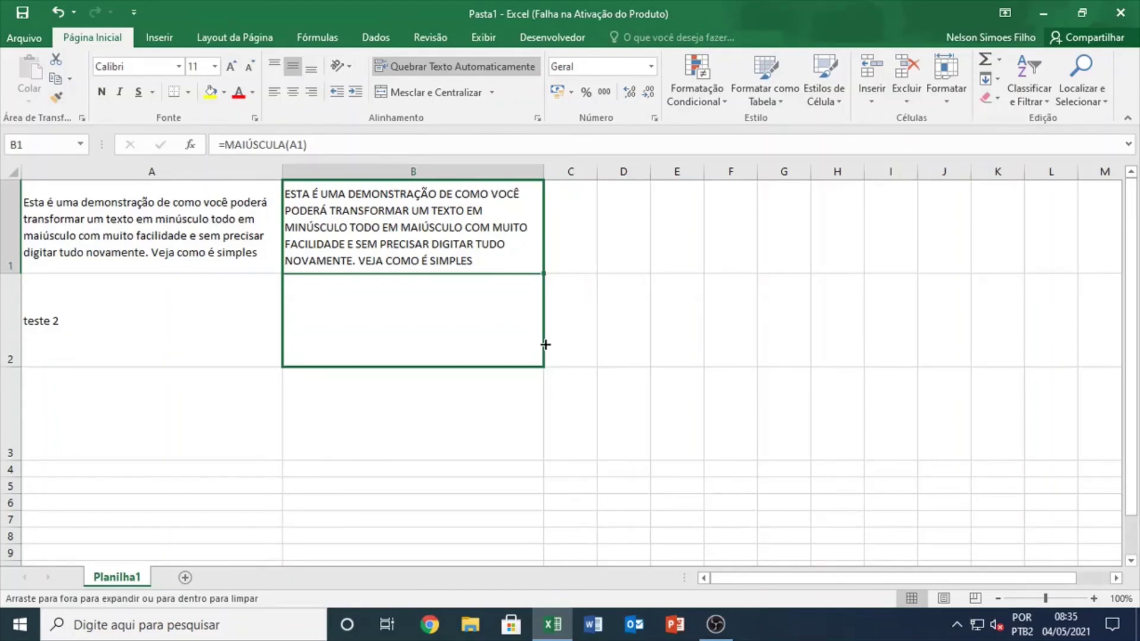
drag(545, 344, 545, 344)
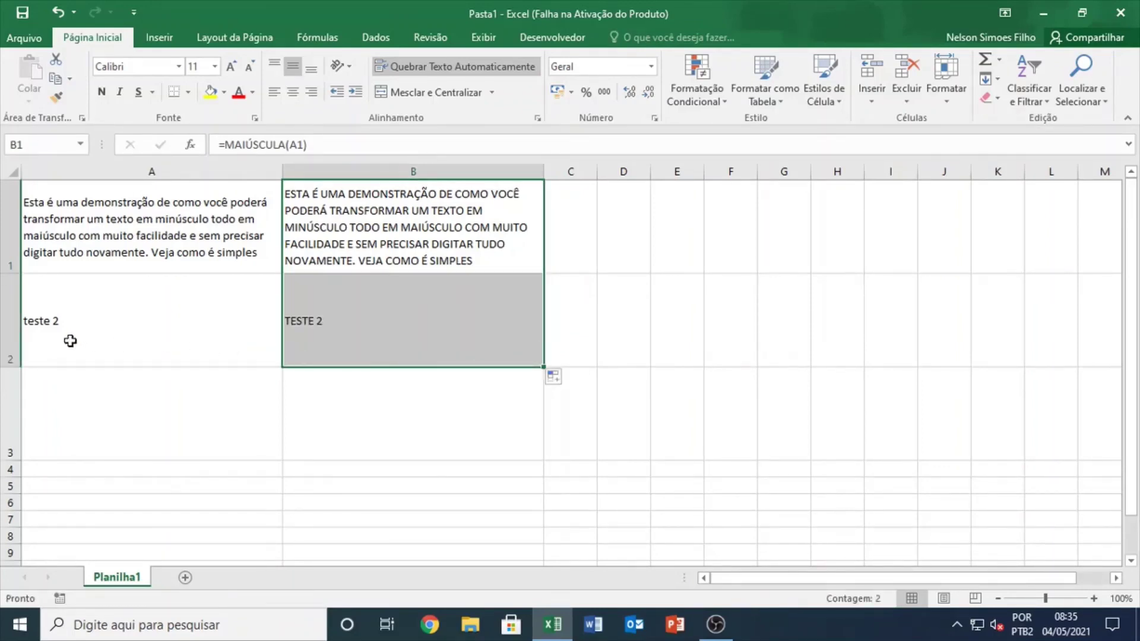
click(330, 339)
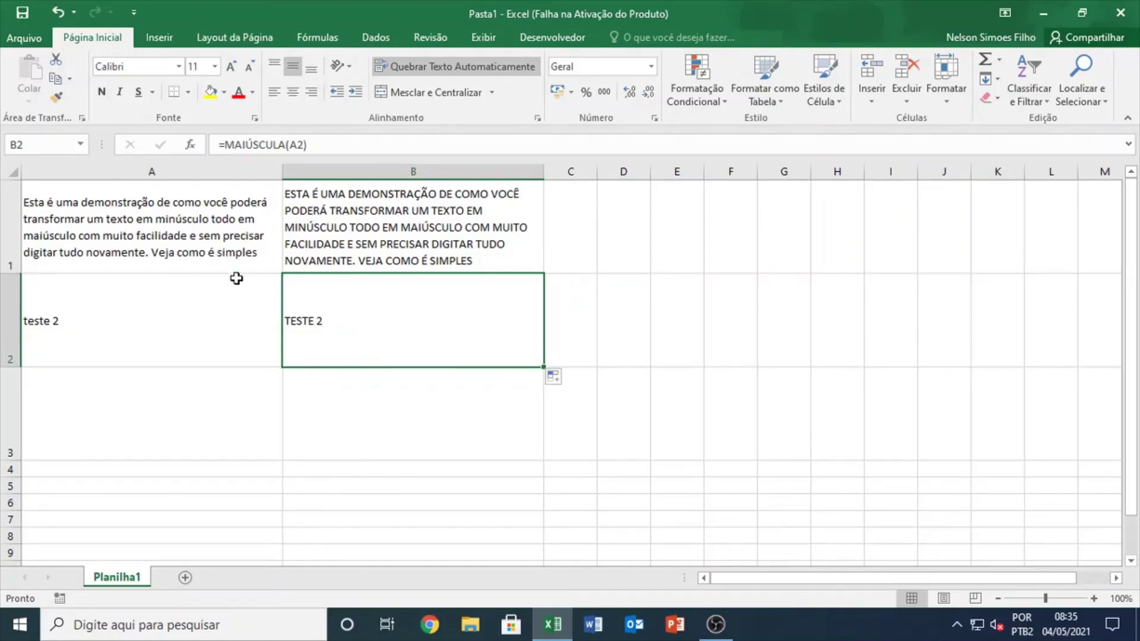
drag(224, 145, 308, 145)
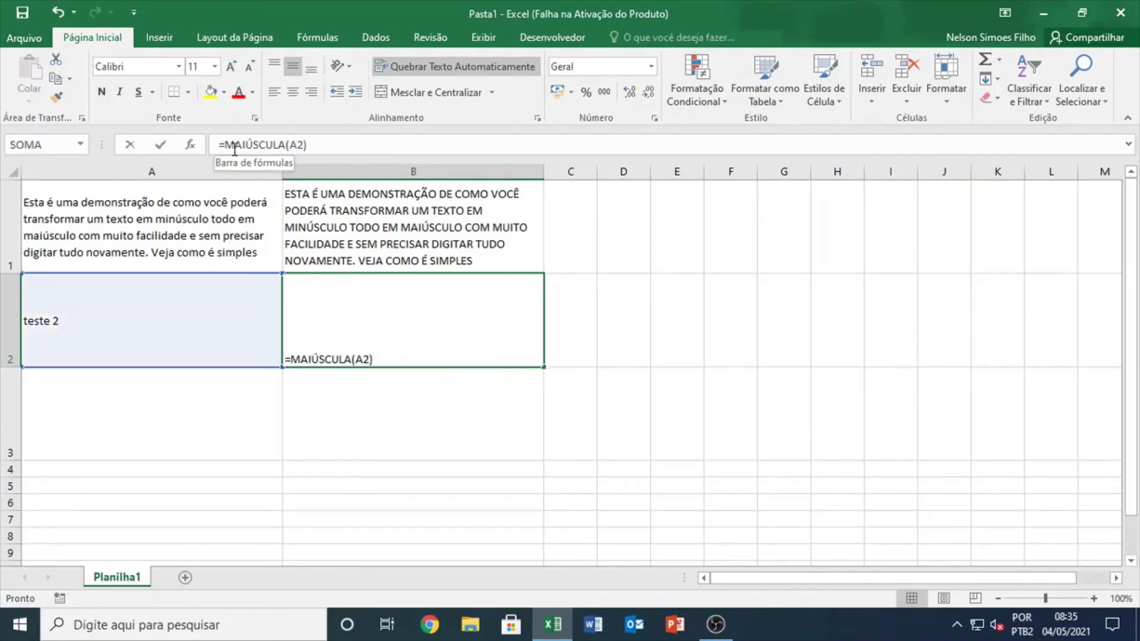